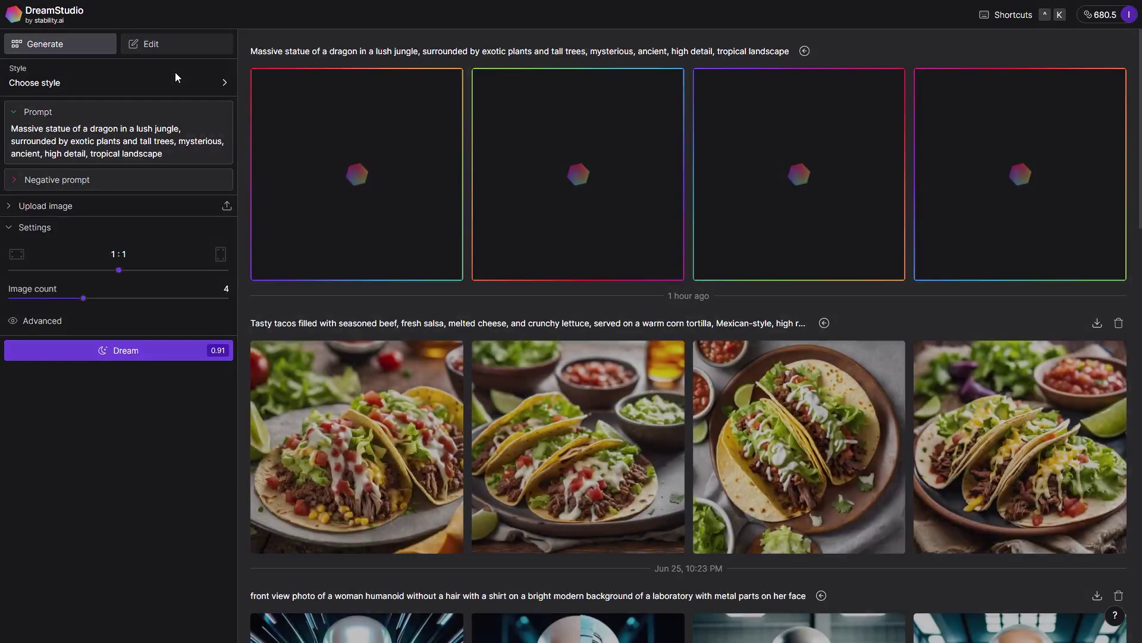
Replace the dragon prompt with 'Modern minimalistic house on the edge of a huge cliff stormy'
left_click(176, 82)
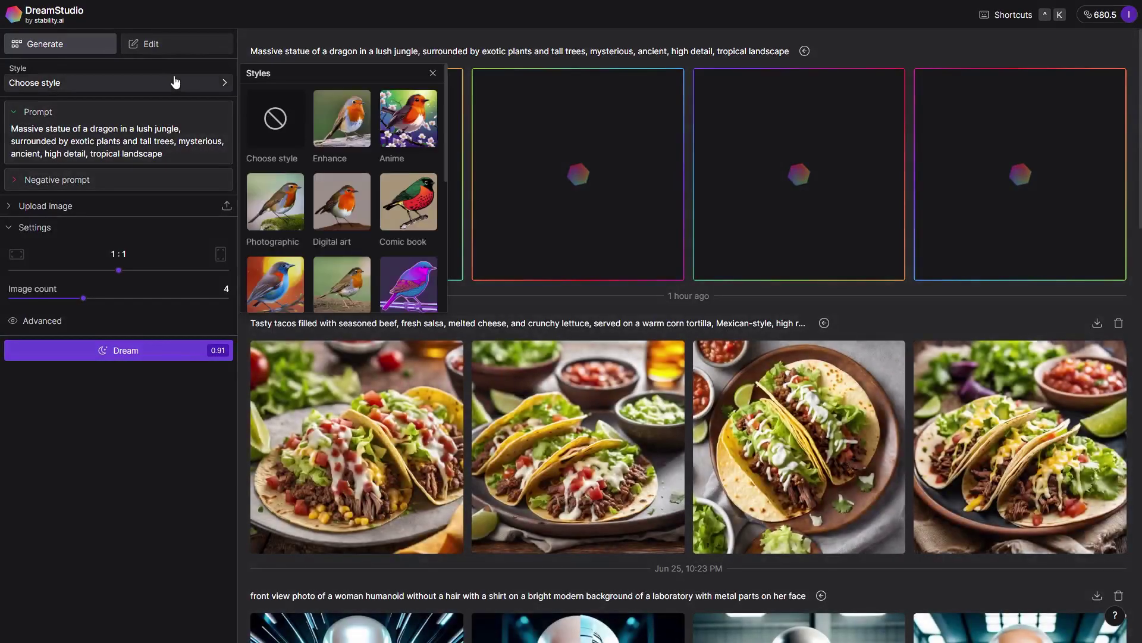
left_click(175, 82)
triple_click(182, 143)
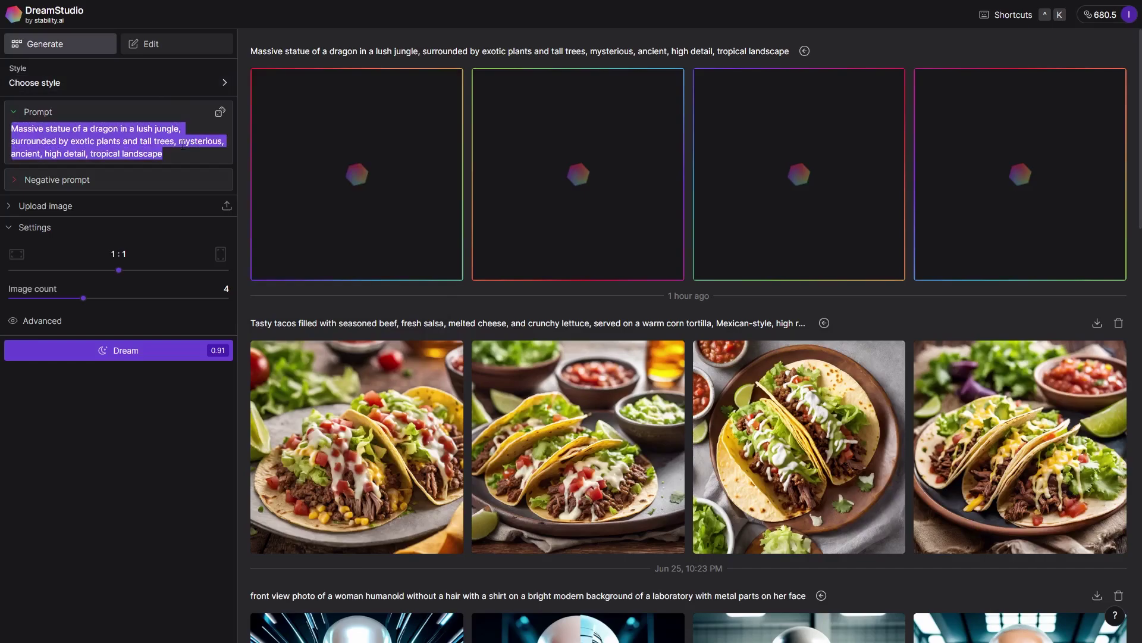
type("Modern minimali")
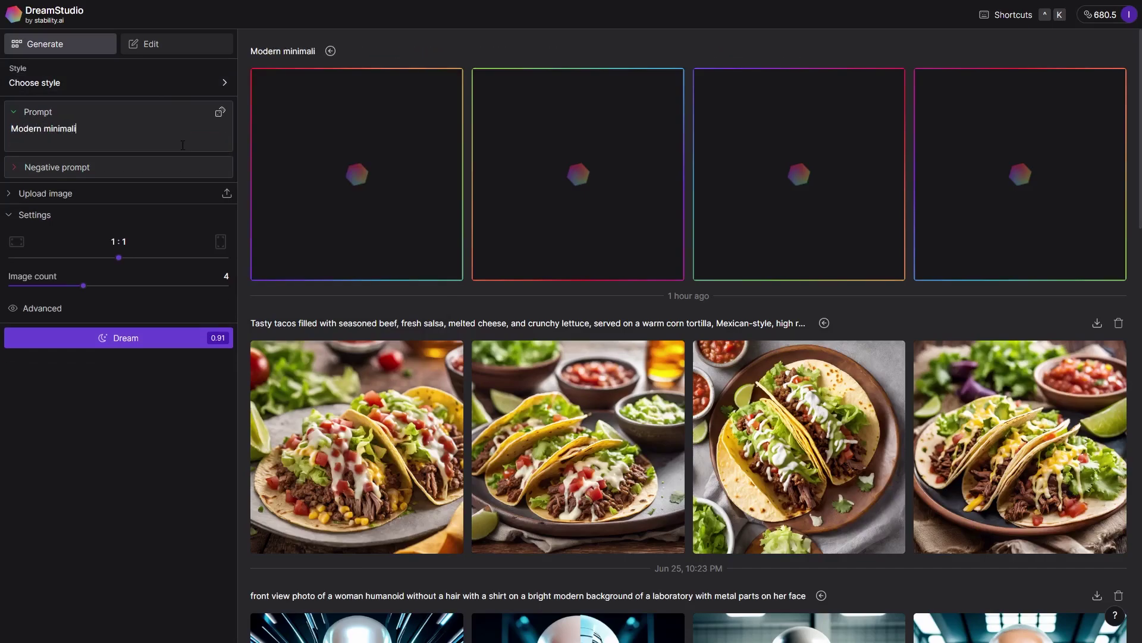
type("stic house on the e")
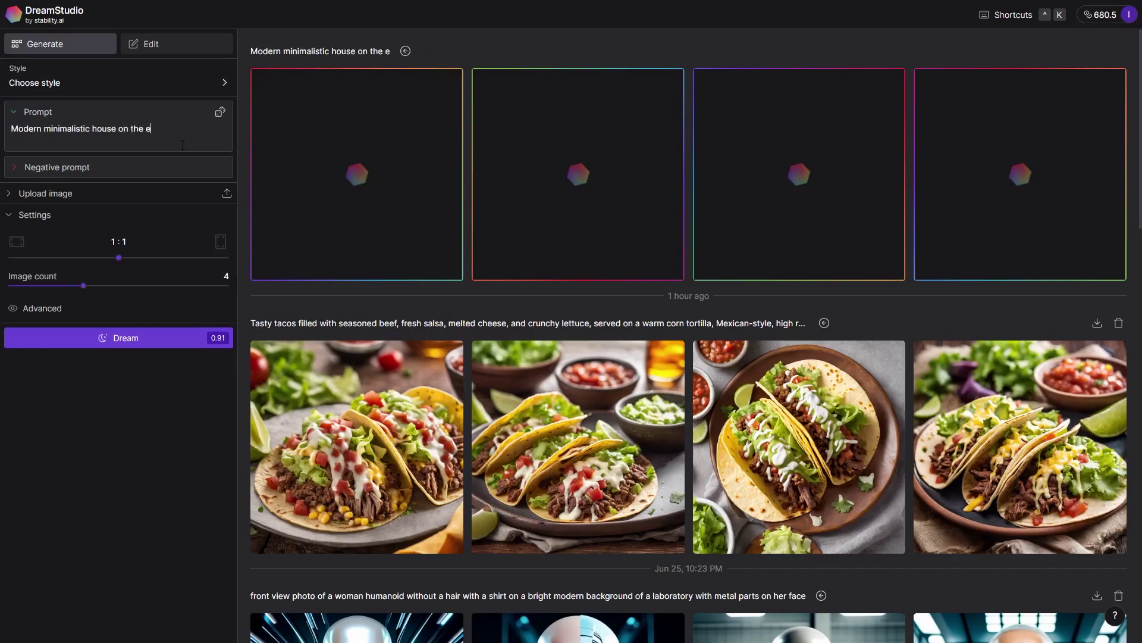
type("dge of a huge cliff stormy")
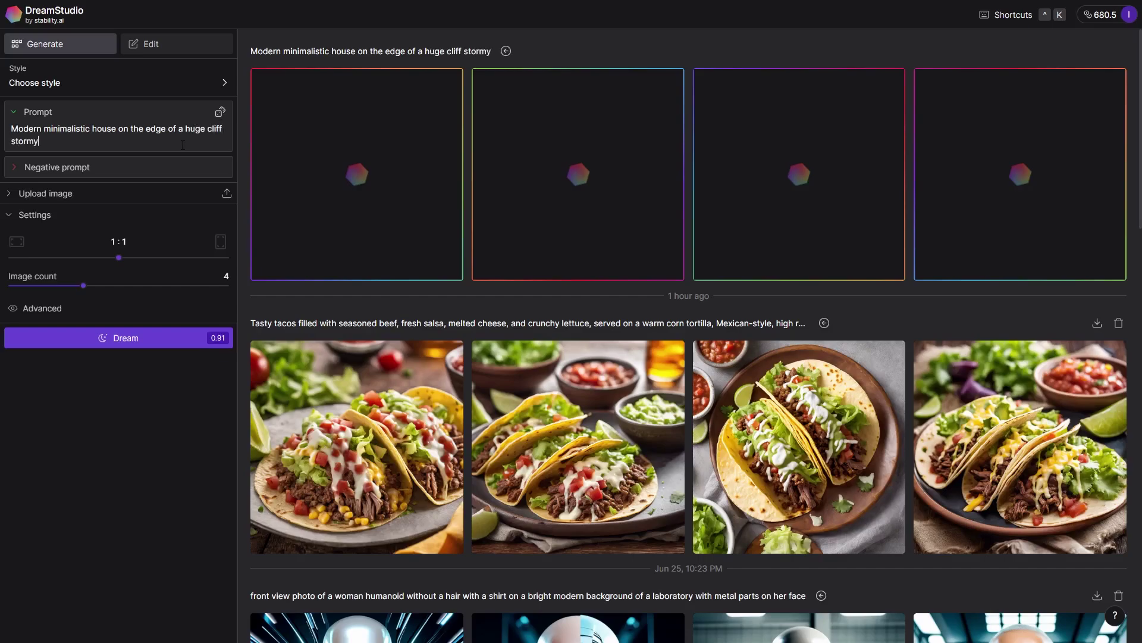
Set the aspect ratio to 3:2 (1216 × 832), keep 4 images, and generate the renders
left_click(62, 173)
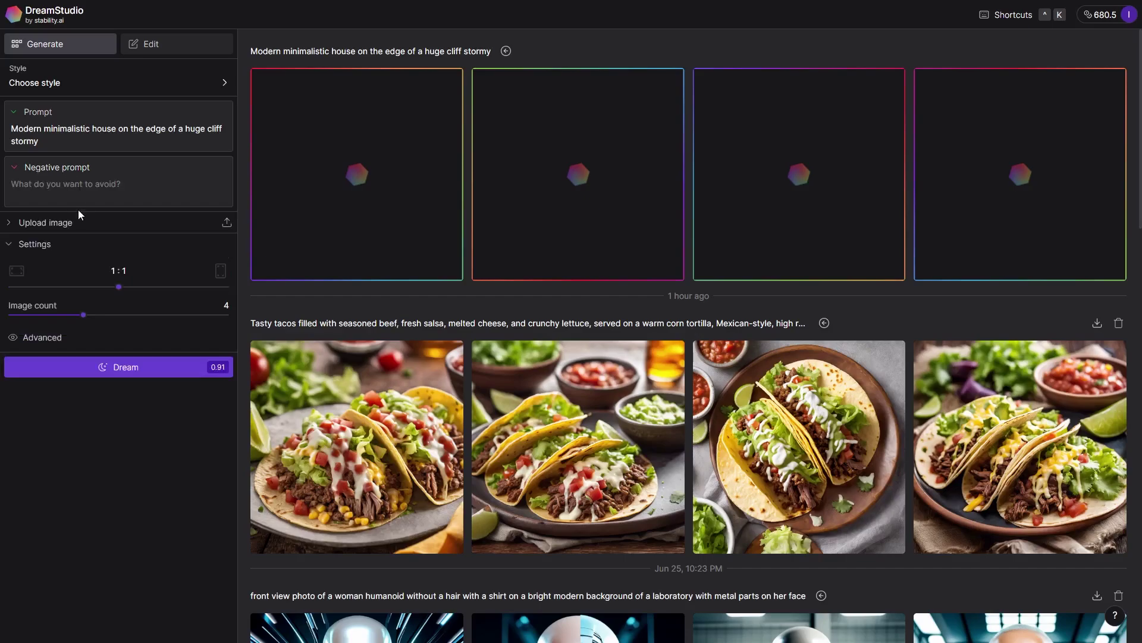
mouse_move(115, 282)
left_mouse_down()
mouse_move(72, 285)
mouse_move(159, 291)
mouse_move(98, 287)
left_mouse_up()
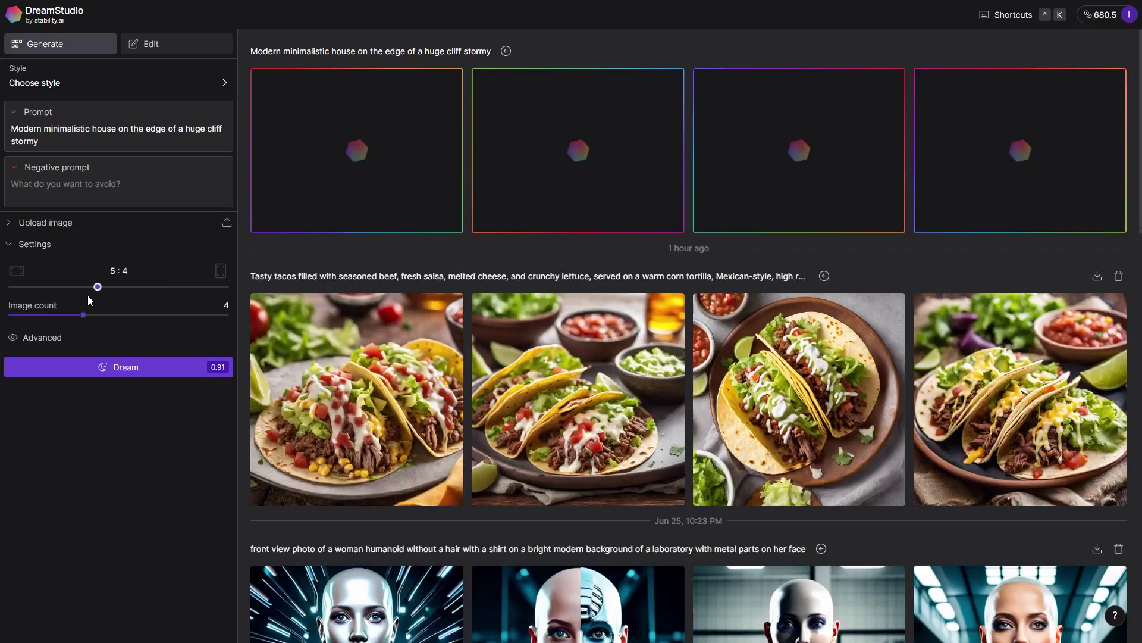
left_click(62, 339)
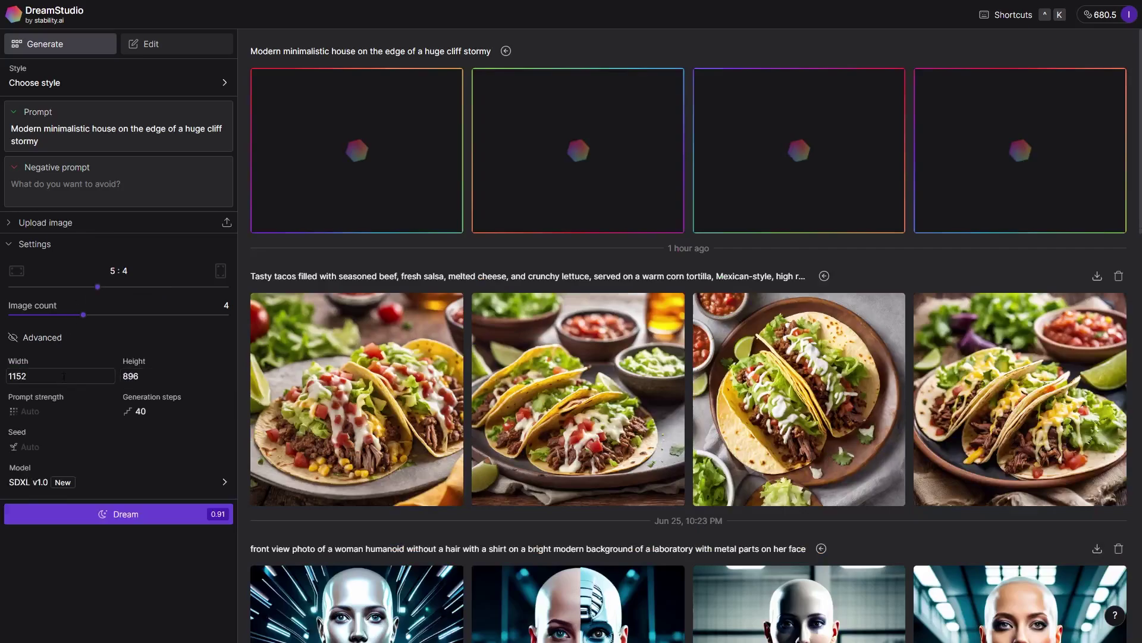
left_click_drag(97, 287, 54, 289)
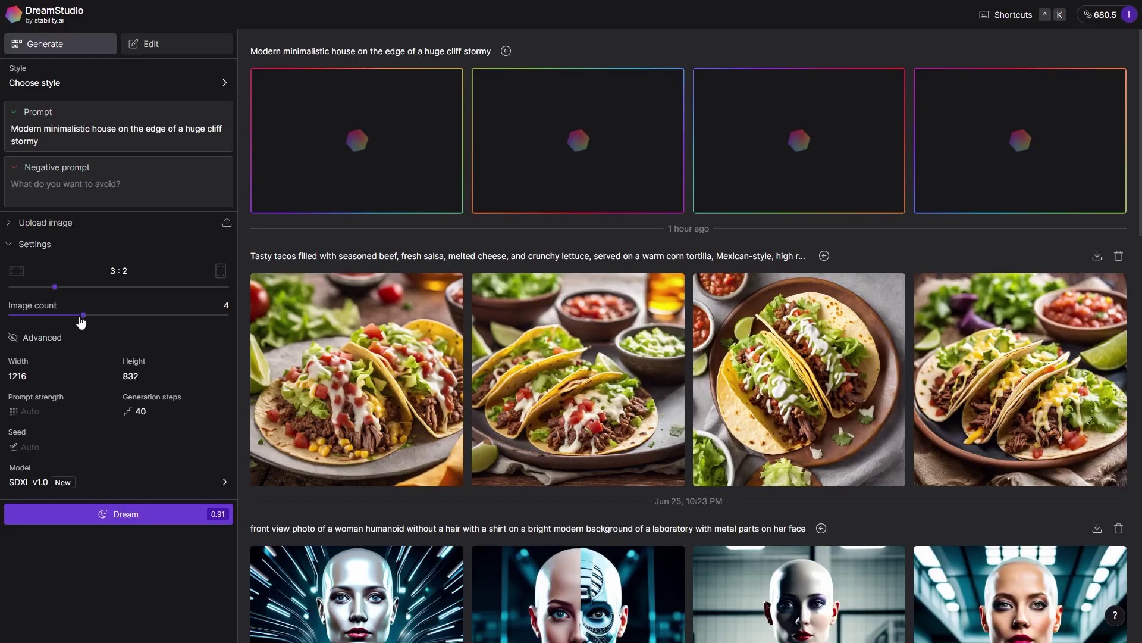
mouse_move(82, 322)
left_mouse_down()
mouse_move(153, 319)
mouse_move(76, 325)
left_mouse_up()
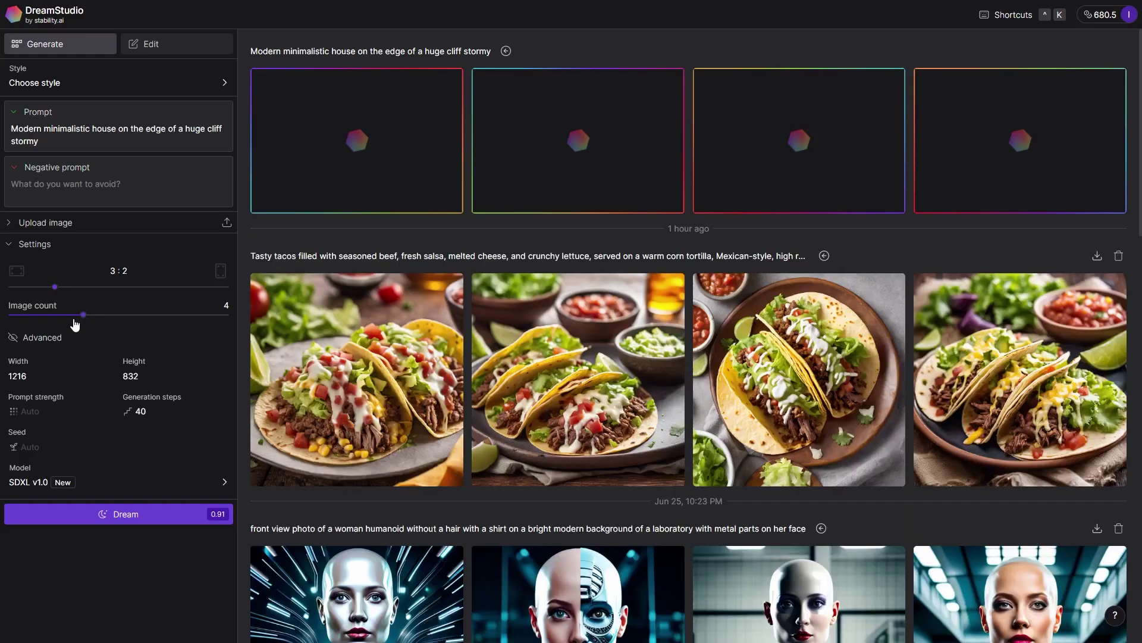
left_click(79, 515)
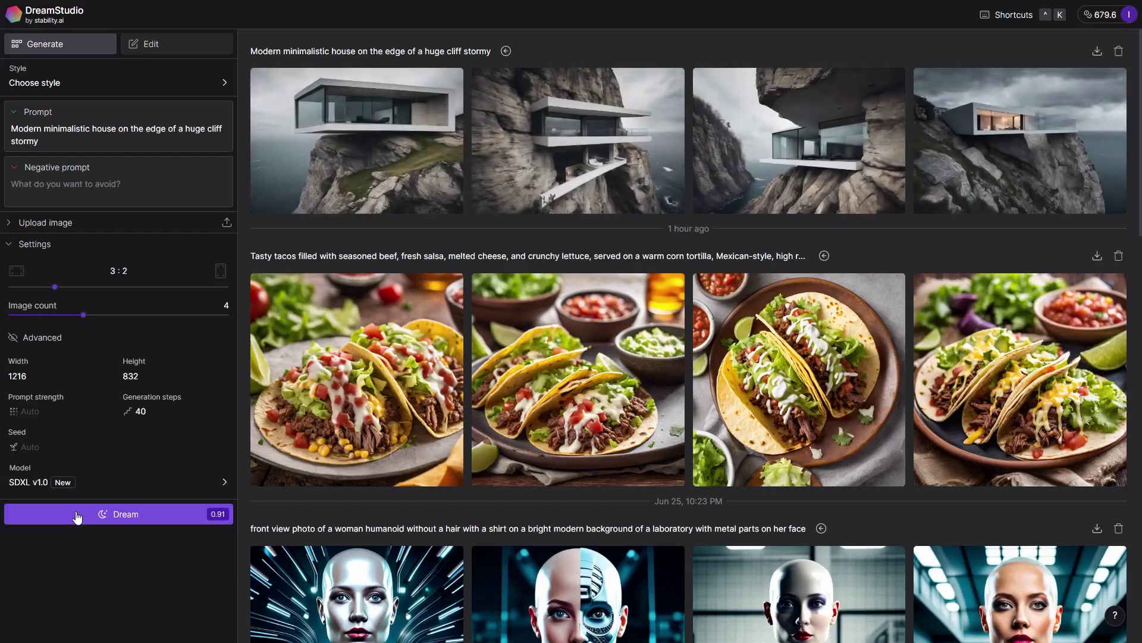
View each of the four cliff-house renders full size in turn
left_click(347, 157)
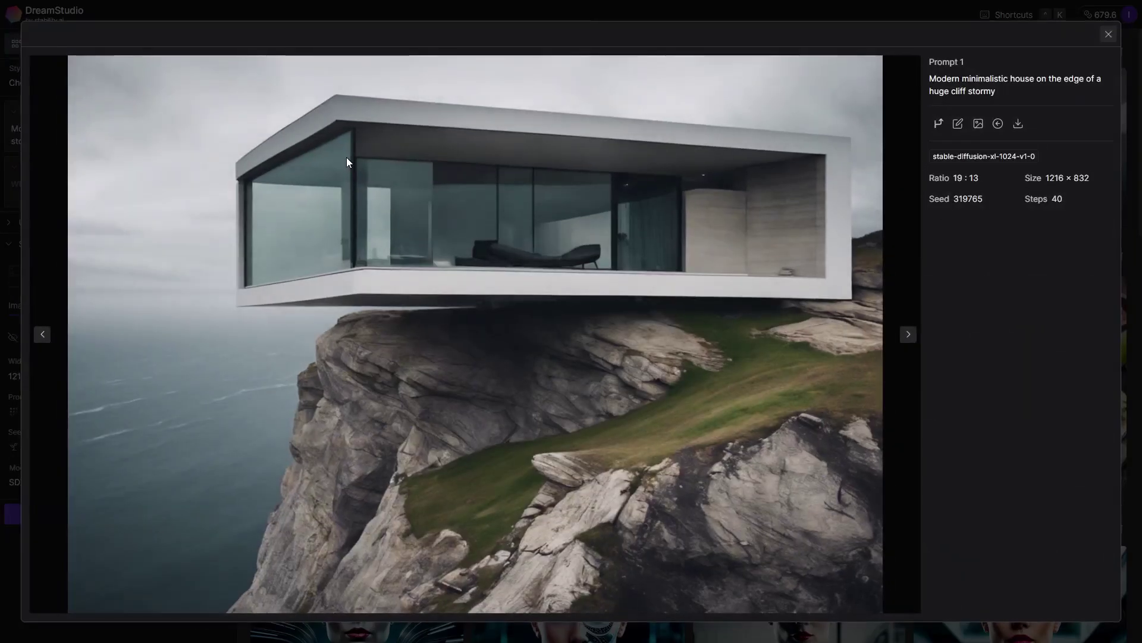
left_click(908, 337)
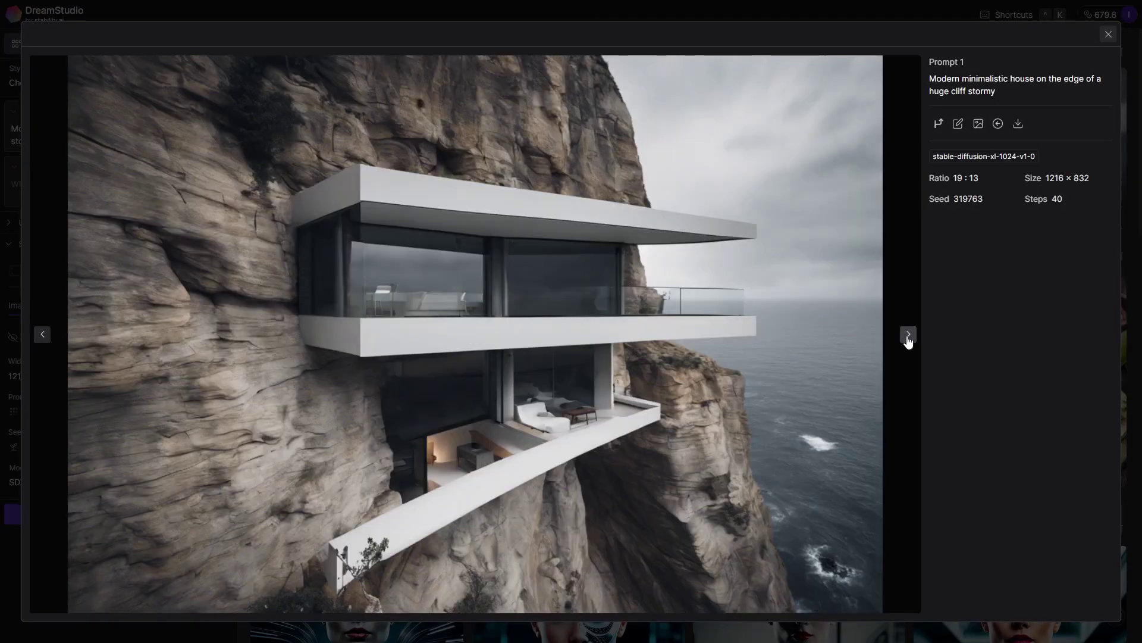
left_click(909, 336)
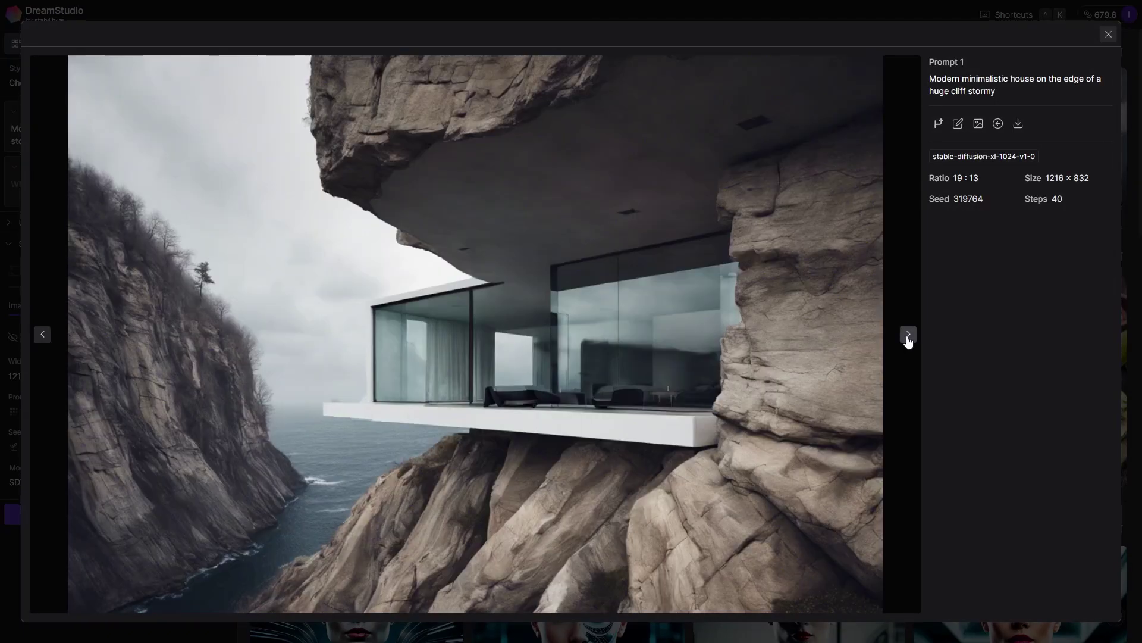
left_click(909, 337)
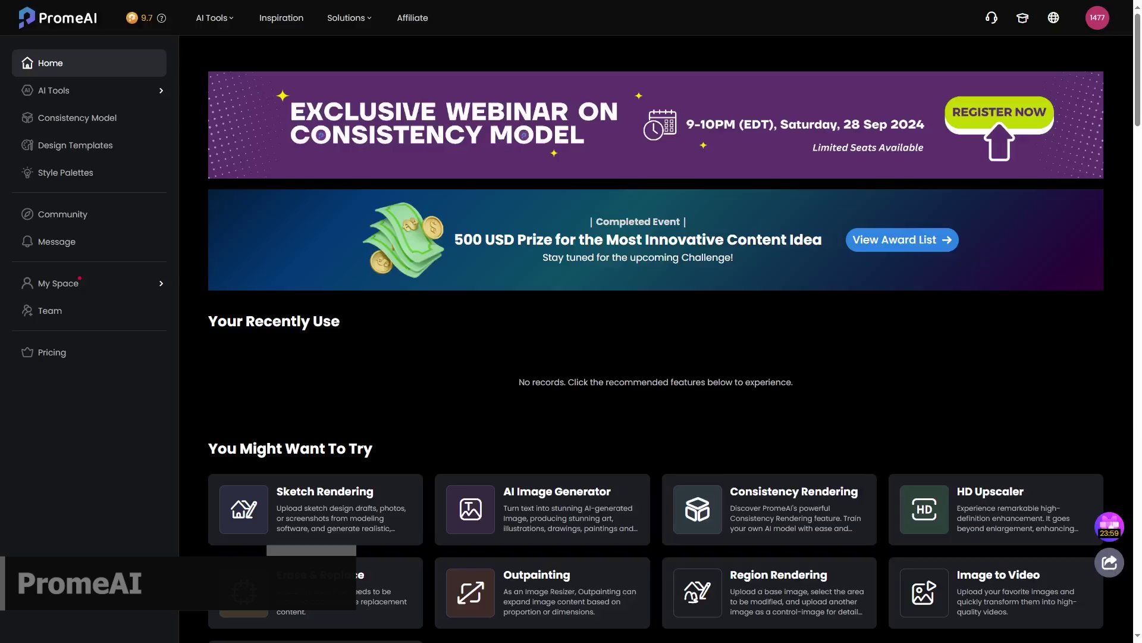
Load the 7.jpg sketch into Sketch Rendering with prompt 'pool in front of the house forest mountain in the back'
left_click(92, 91)
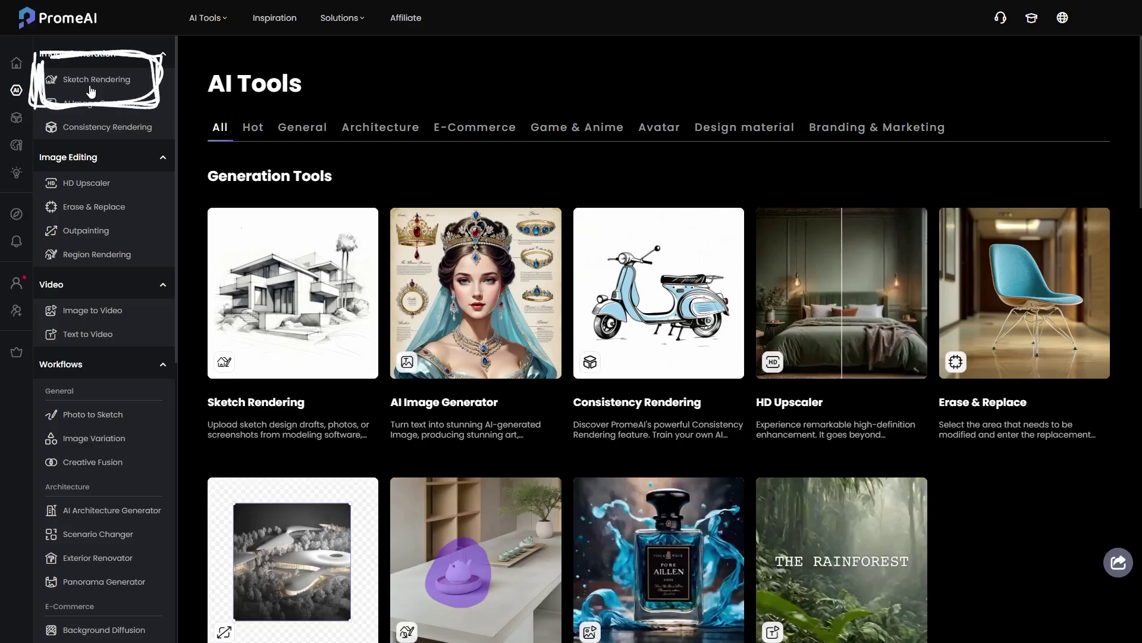
left_click(91, 91)
left_click(127, 93)
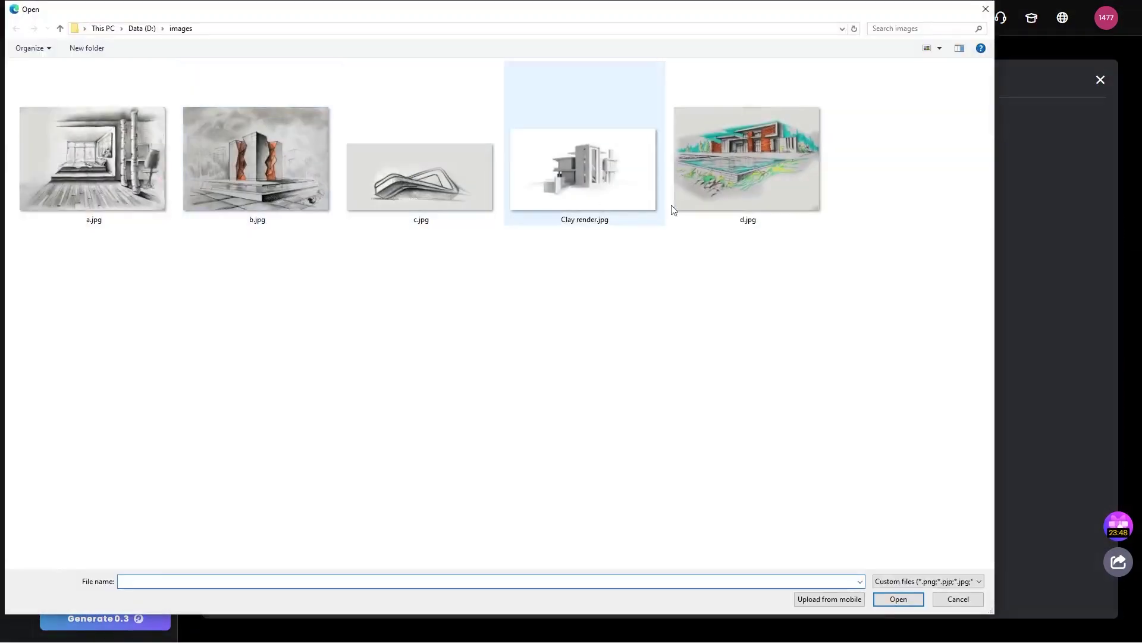
left_click(748, 145)
left_click(900, 597)
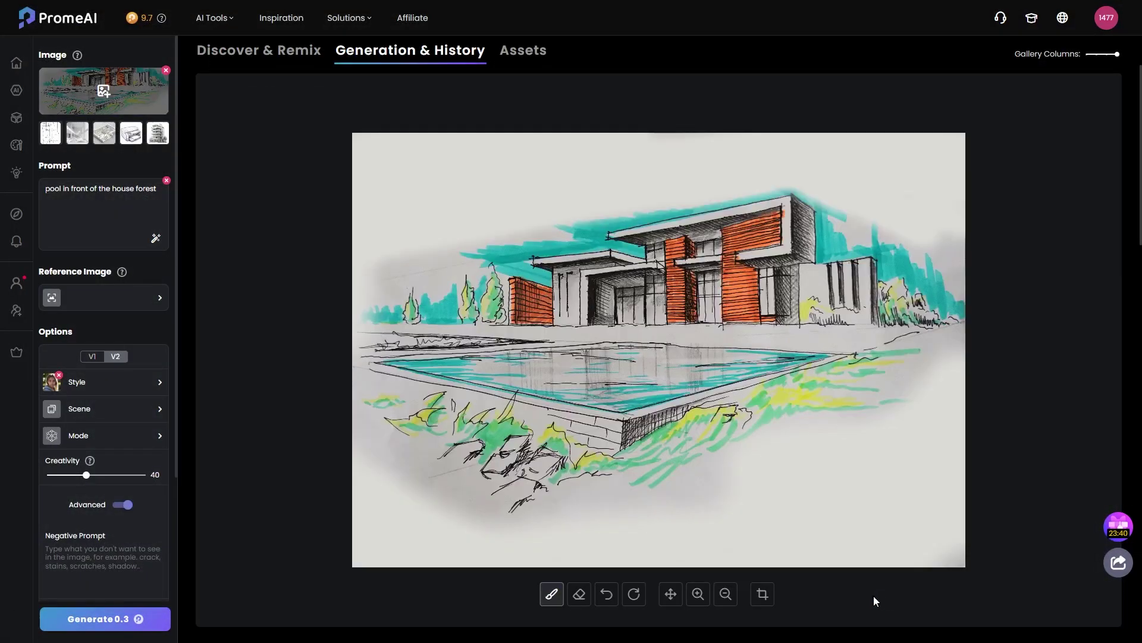
type("pool in front of the house forest mo")
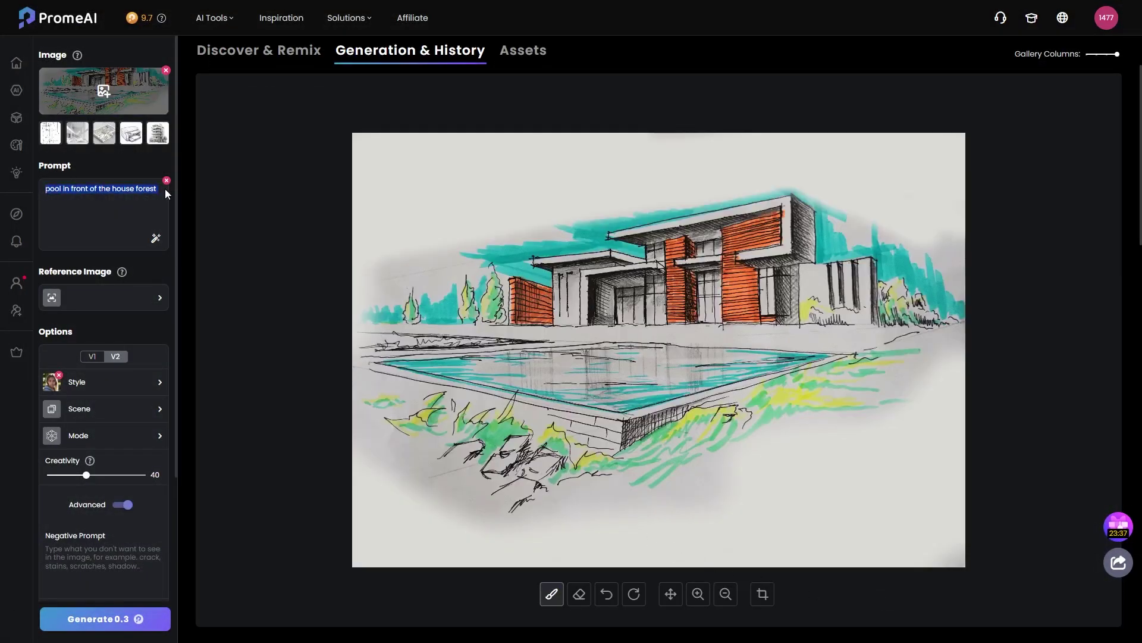
type("untain in the back")
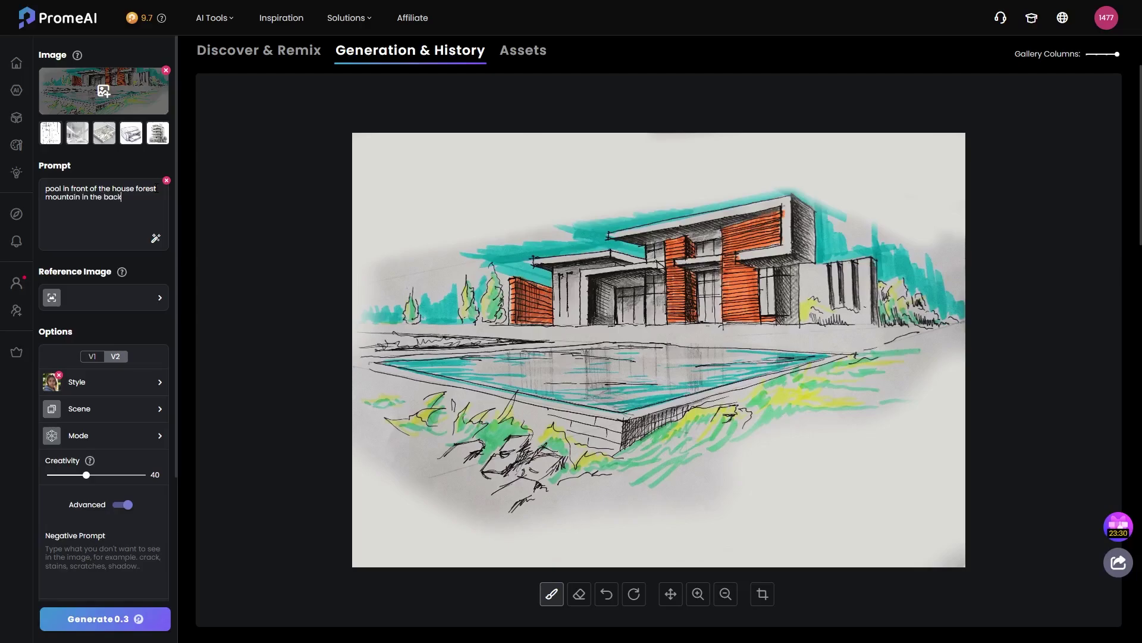
Choose Villa and Residence Building as the architecture scene types
left_click(131, 409)
left_click(401, 174)
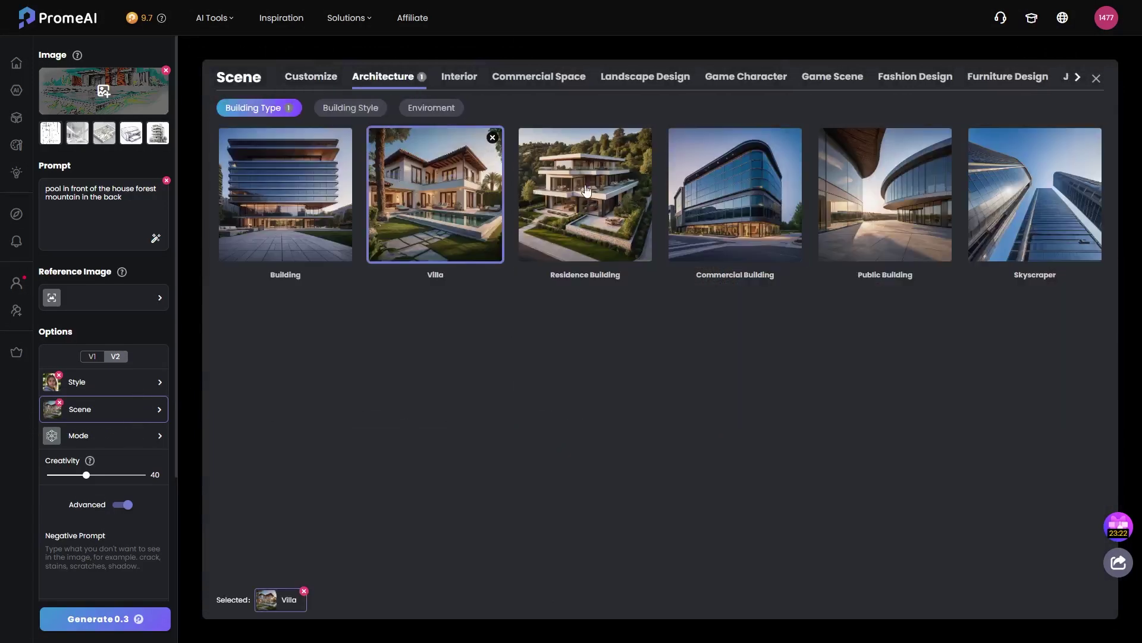
left_click(584, 191)
Add Elemental Architecture, Nordic Organic Modernism and Italian International as building styles
left_click(357, 107)
left_click(434, 232)
left_click(580, 411)
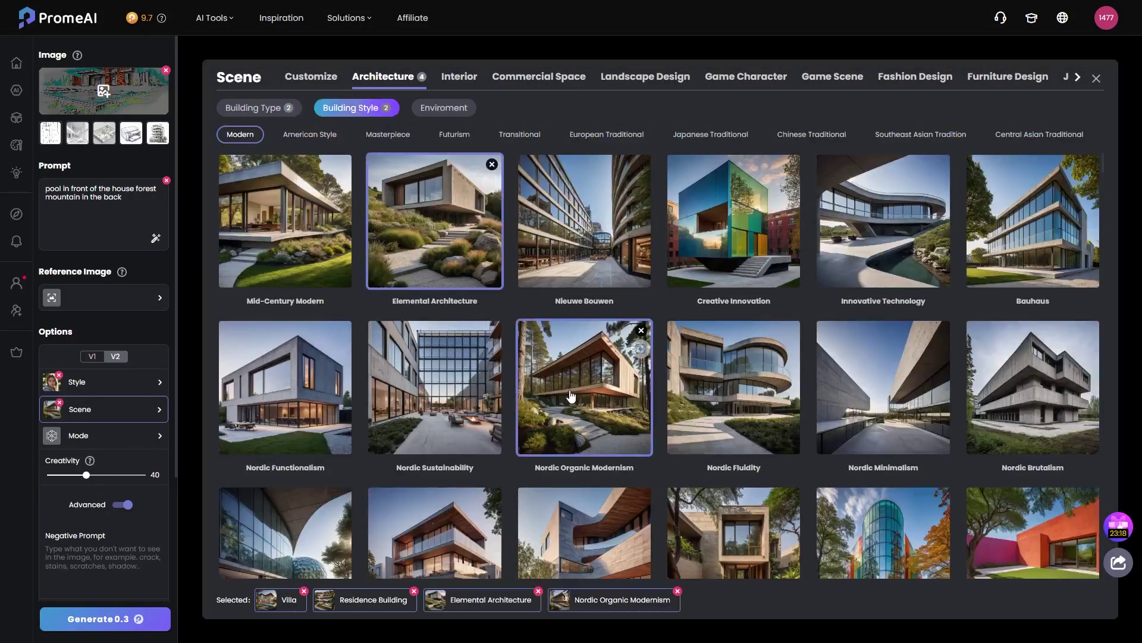
scroll(571, 395, "down", 2)
scroll(625, 392, "down", 5)
left_click(731, 374)
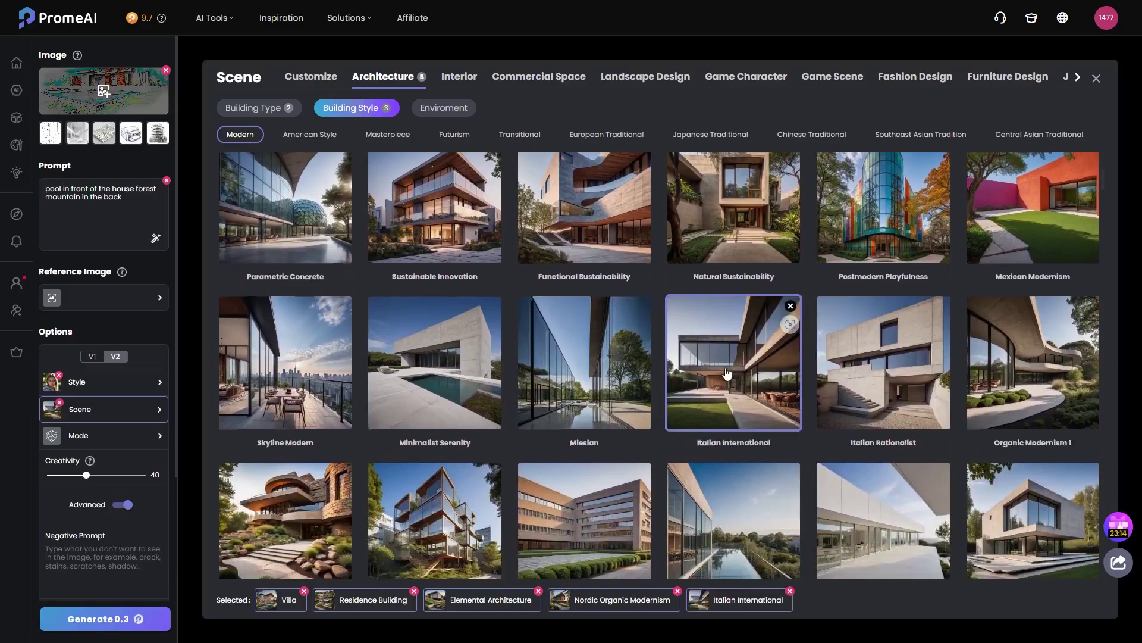
scroll(566, 369, "up", 6)
left_click(467, 261)
left_click(467, 260)
Set the environment to Fog, Rain and Day, then generate the renders
left_click(444, 107)
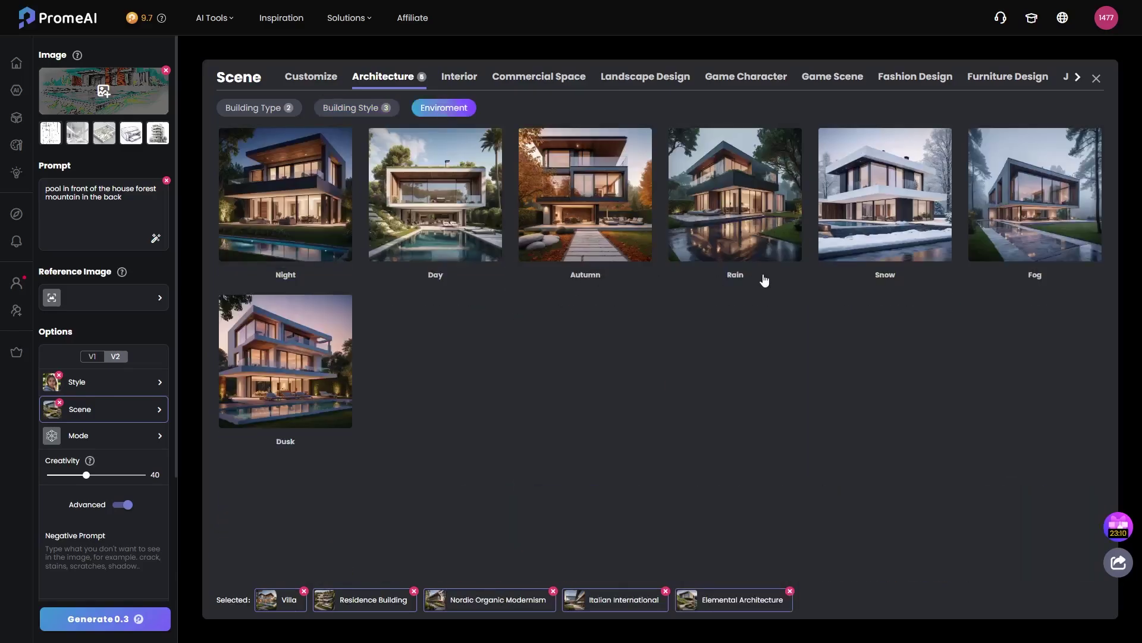
left_click(572, 220)
left_click(589, 238)
left_click(1019, 207)
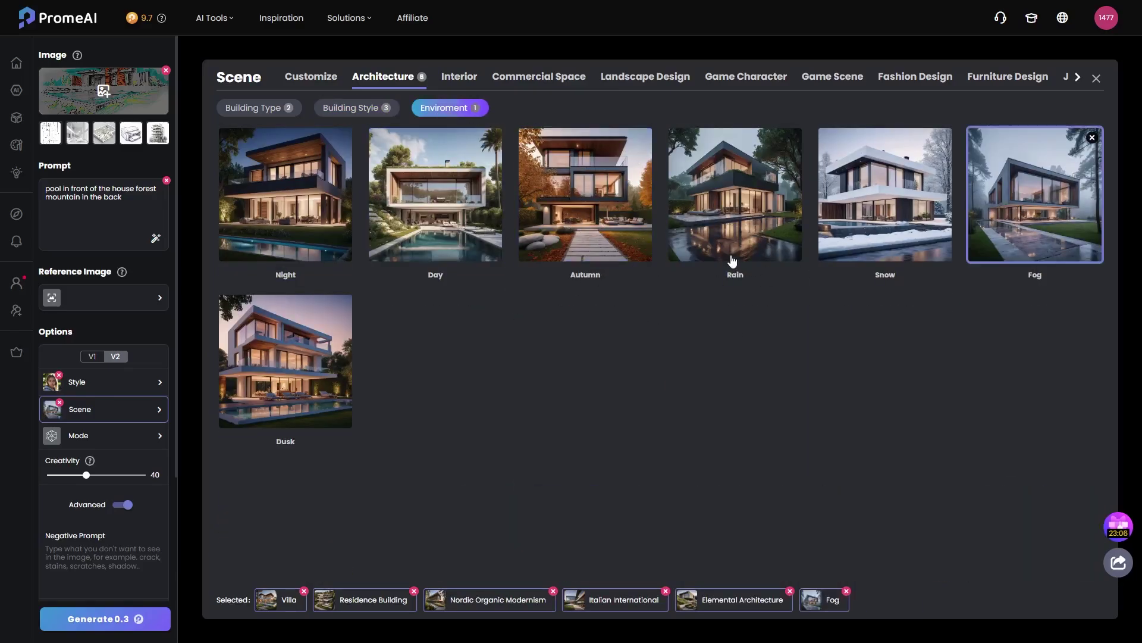
left_click(734, 256)
left_click(434, 238)
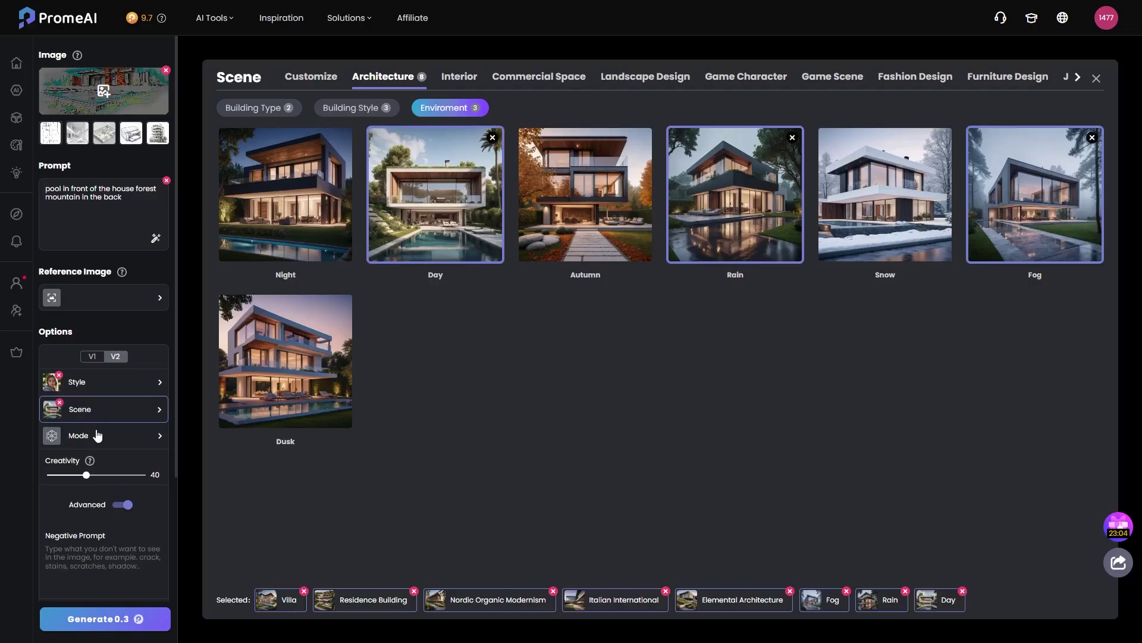
left_click(108, 616)
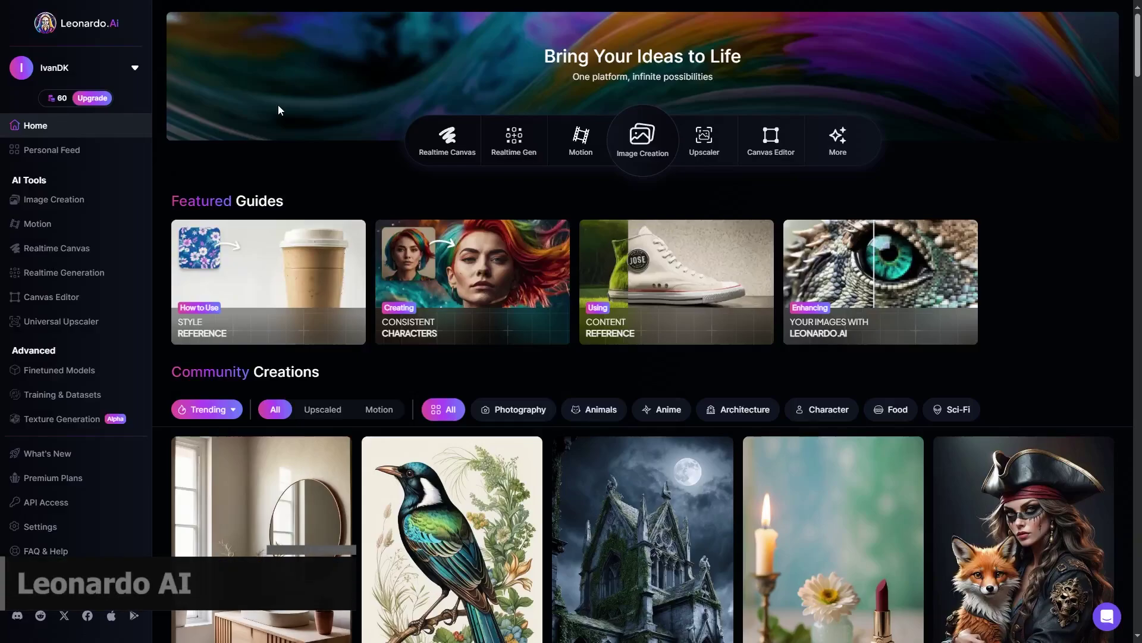
In Realtime Canvas, paint a cyan sky and a dark-green ground band
left_click(445, 147)
left_click(15, 304)
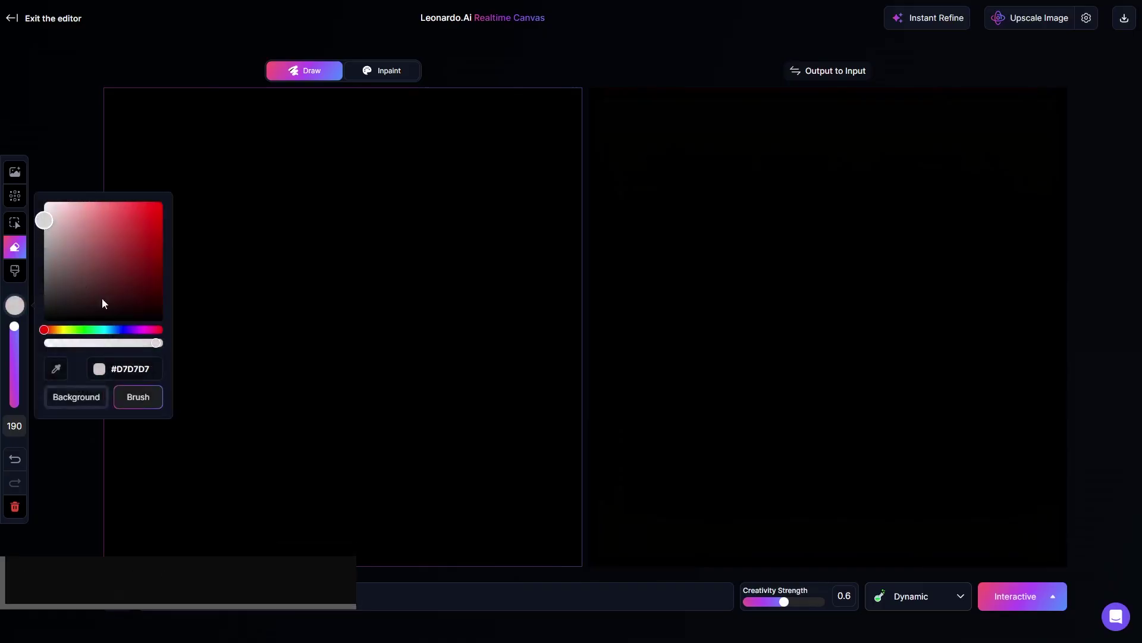
left_click(104, 330)
left_click(67, 237)
left_click_drag(156, 343, 113, 347)
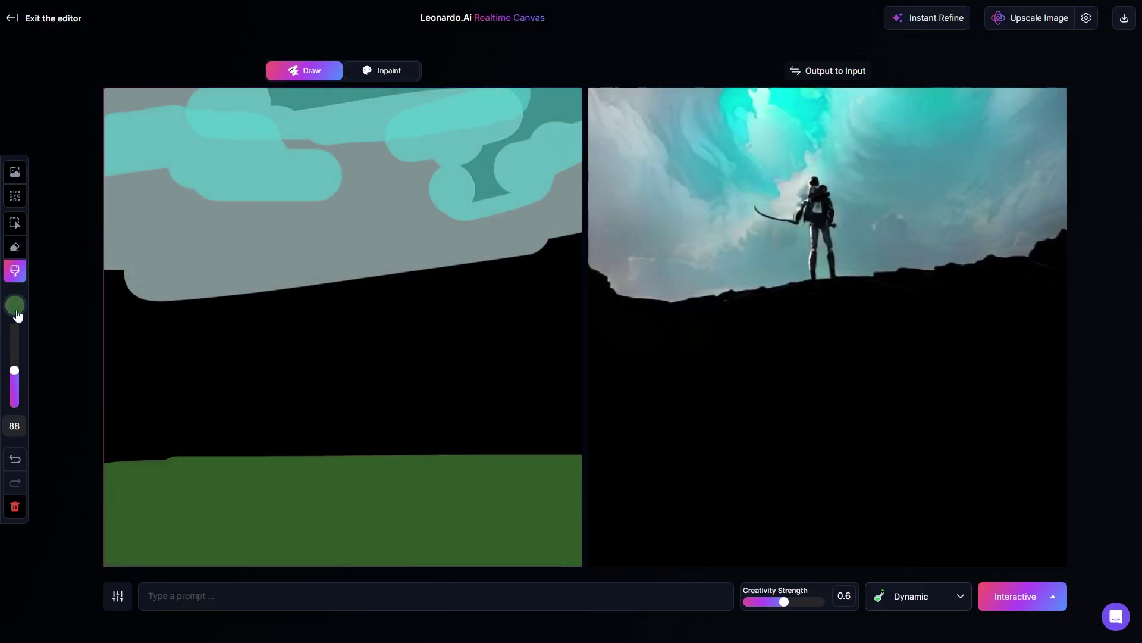
left_click(15, 305)
mouse_move(178, 428)
left_mouse_down()
mouse_move(546, 413)
mouse_move(140, 390)
left_mouse_up()
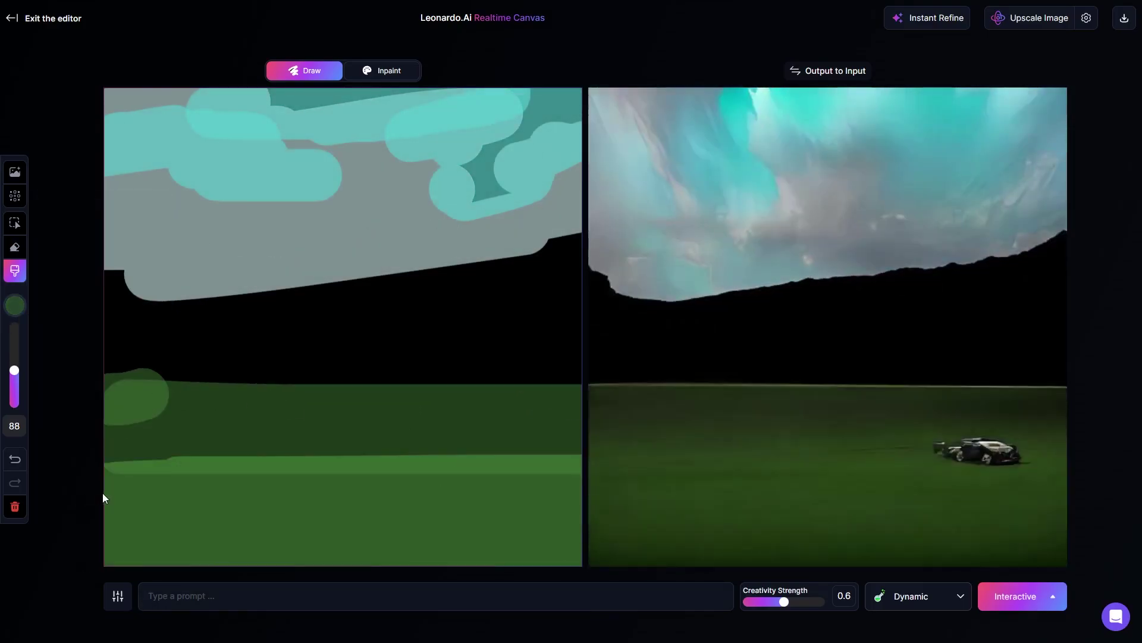
Paint the house block with light grey-green, mid-grey and dark grey strokes
left_click(15, 304)
left_click(50, 215)
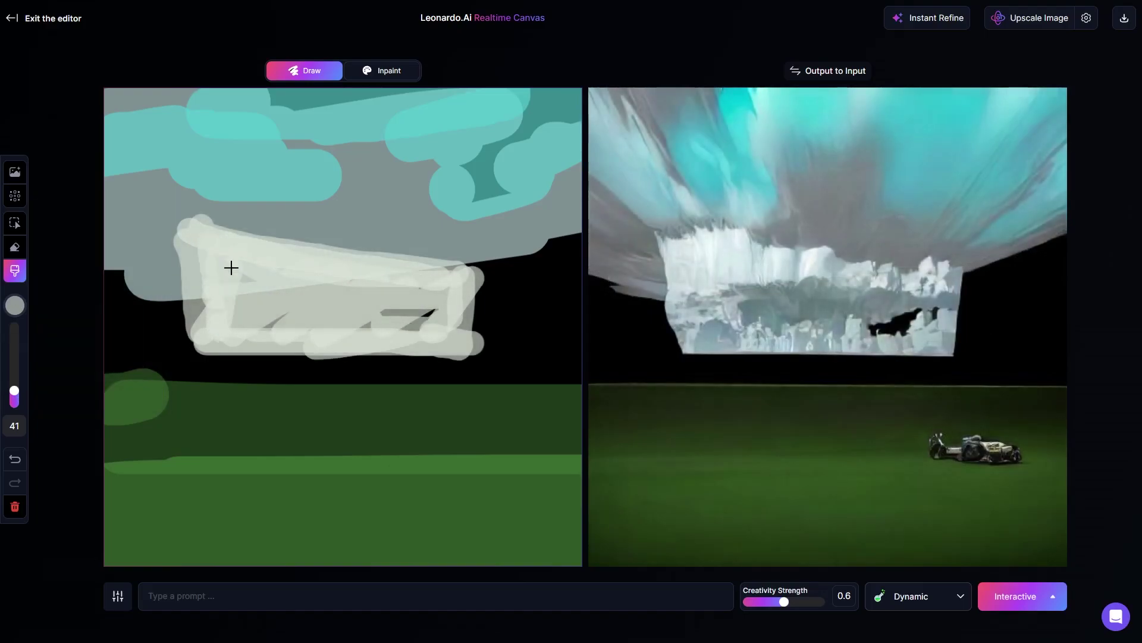
left_click_drag(298, 285, 418, 328)
left_click(15, 304)
left_click(43, 265)
mouse_move(191, 230)
left_mouse_down()
mouse_move(176, 238)
mouse_move(189, 280)
left_mouse_up()
left_click(15, 305)
left_click(46, 299)
left_click_drag(470, 355, 220, 354)
Add light grey base and roof strokes, and lower Creativity Strength to about 0.5
left_click(15, 305)
left_click(43, 204)
mouse_move(487, 370)
left_mouse_down()
mouse_move(250, 372)
mouse_move(500, 370)
left_mouse_up()
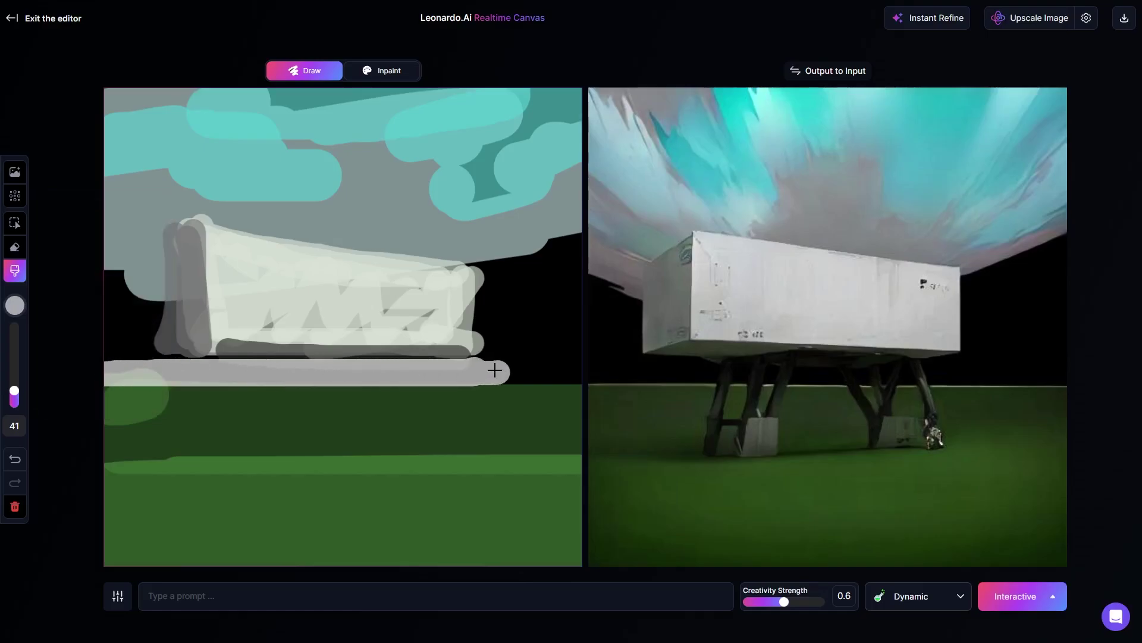
left_click_drag(193, 220, 482, 275)
mouse_move(151, 179)
left_mouse_down()
mouse_move(381, 224)
mouse_move(146, 179)
left_mouse_up()
left_click_drag(784, 601, 771, 602)
Enter the prompt 'minimalistic house with a water on the for' and paint light-blue foreground water
left_click(603, 594)
type("minimalistic ")
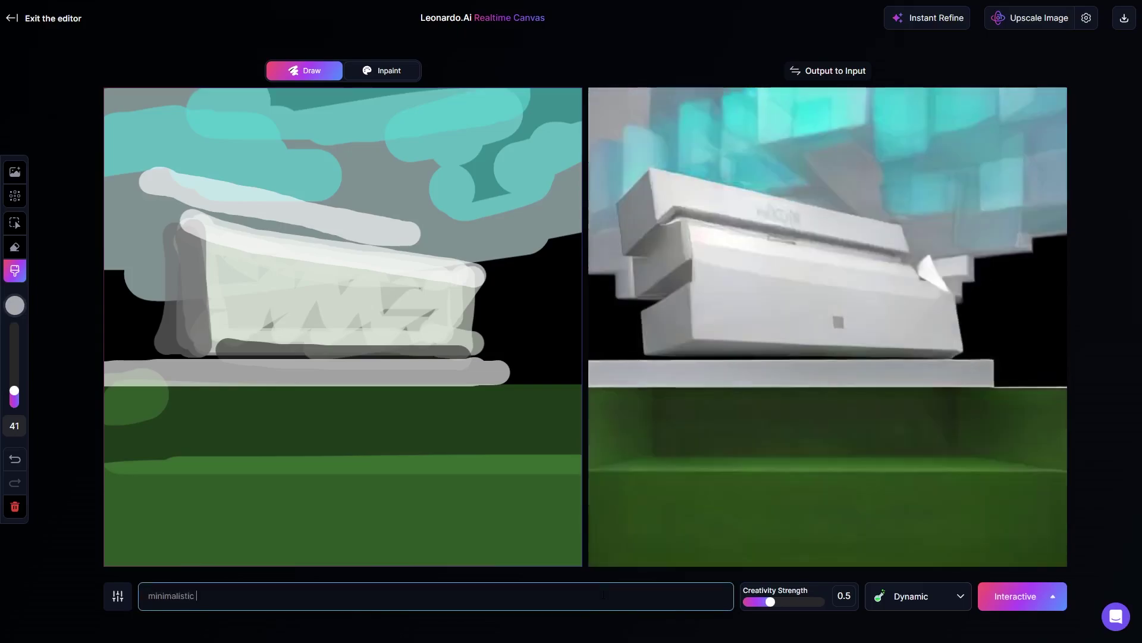
type("house with a water on the foreground")
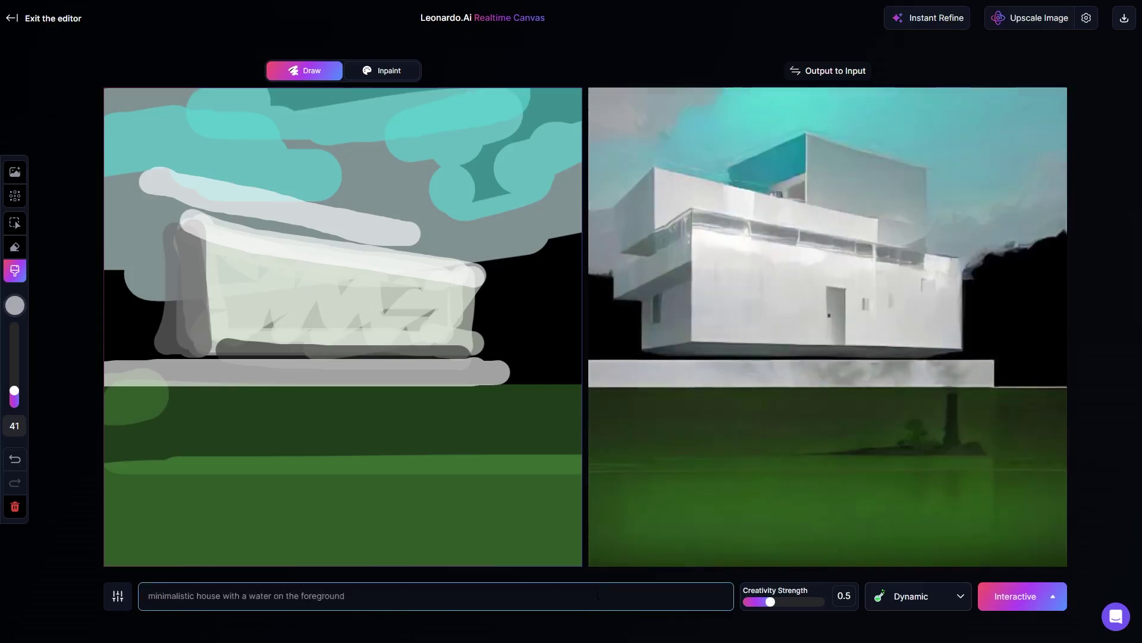
mouse_move(565, 476)
left_mouse_down()
mouse_move(225, 541)
mouse_move(536, 426)
left_mouse_up()
left_click(15, 305)
mouse_move(174, 525)
left_mouse_down()
mouse_move(366, 501)
mouse_move(523, 509)
left_mouse_up()
left_click_drag(292, 438, 403, 449)
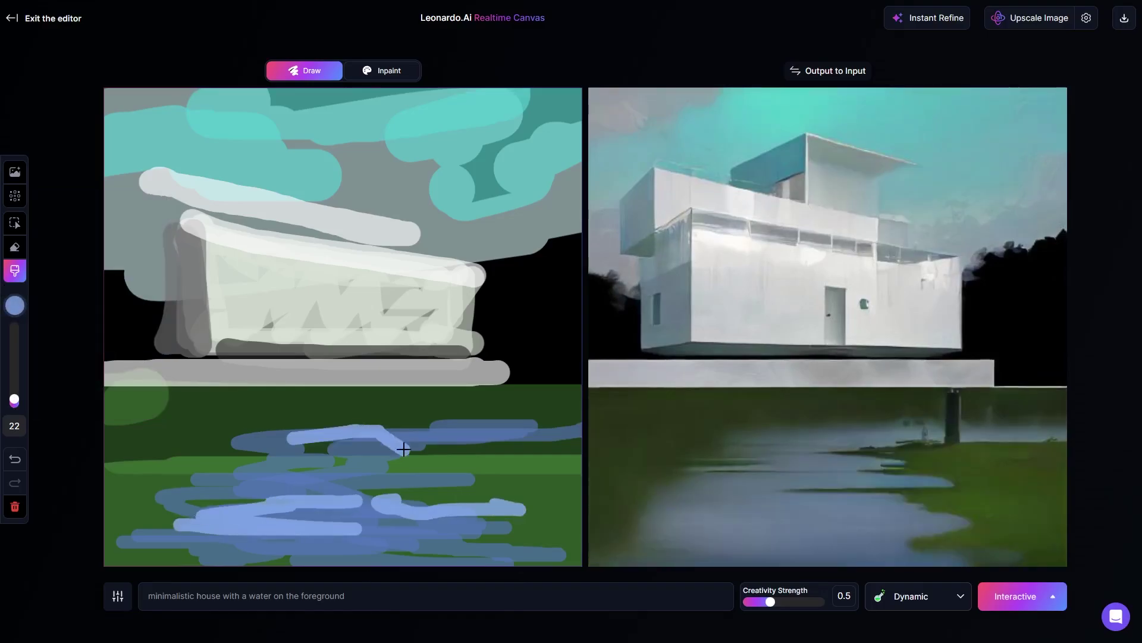
Switch the brush to green for painting trees
left_click(15, 305)
left_click(81, 329)
left_click(15, 306)
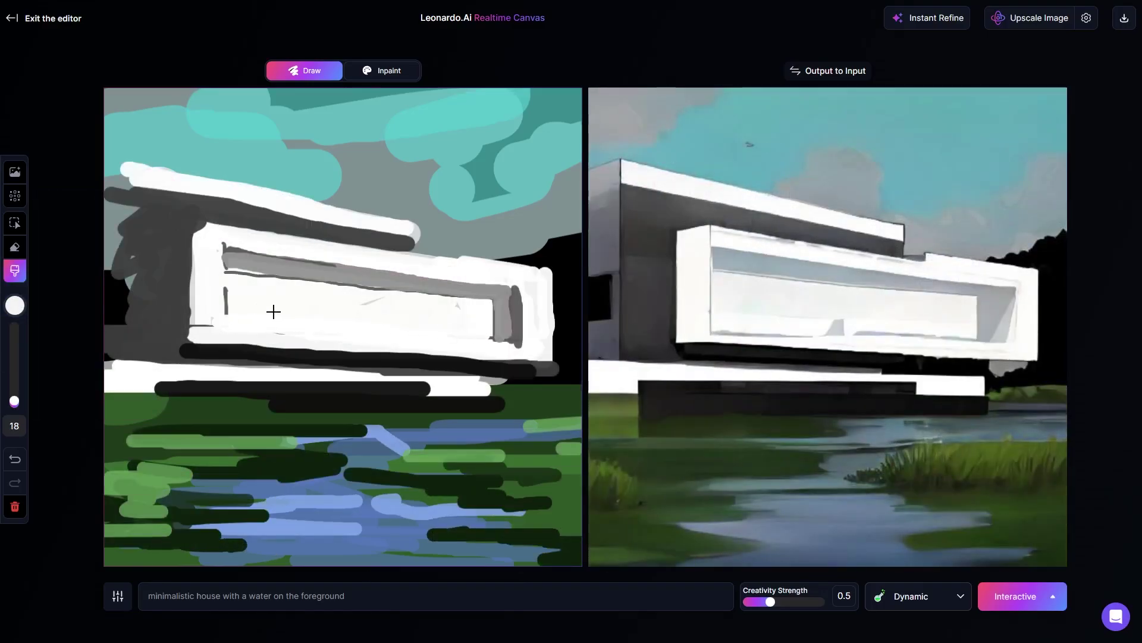
left_click(15, 305)
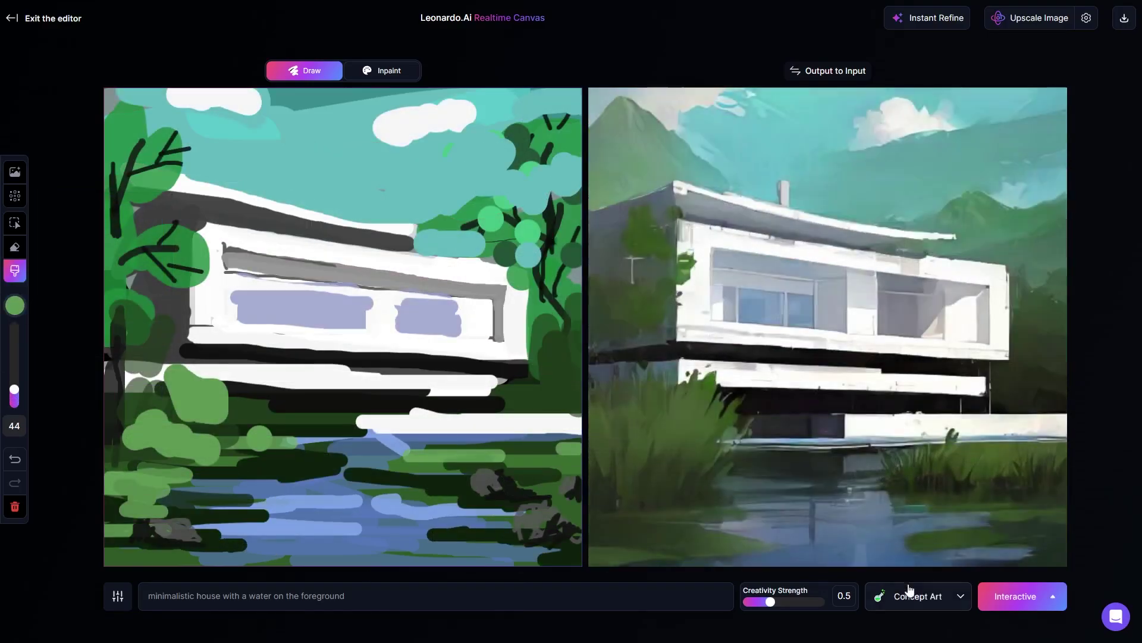
Set the render style to Cinematic and download the render as image (8).jpg
left_click(893, 596)
left_click(930, 452)
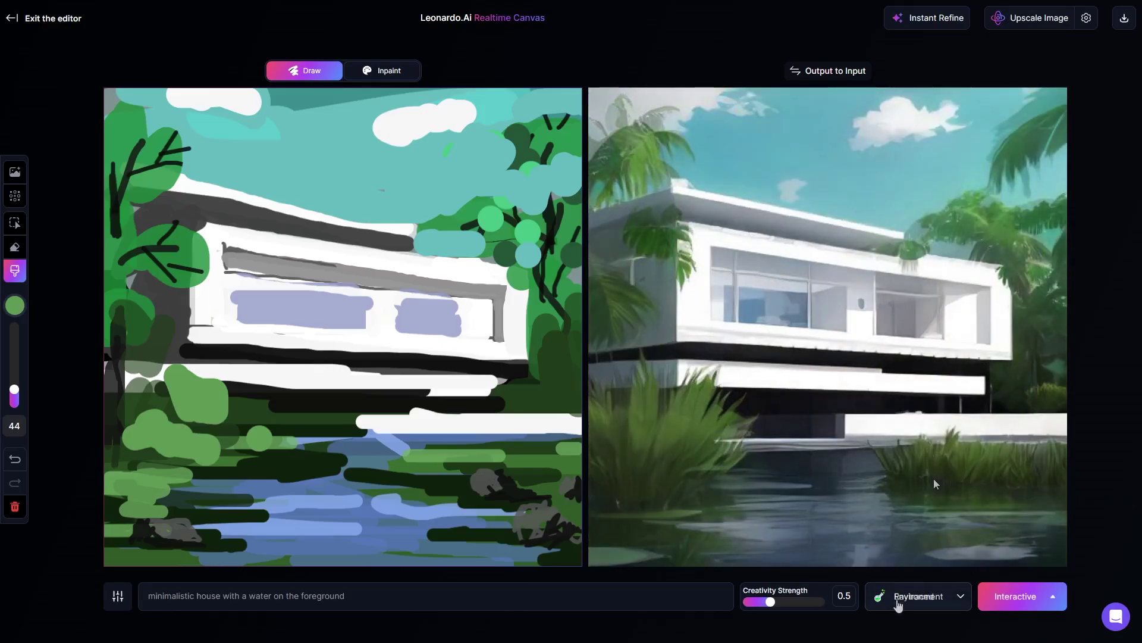
left_click(920, 596)
left_click(941, 306)
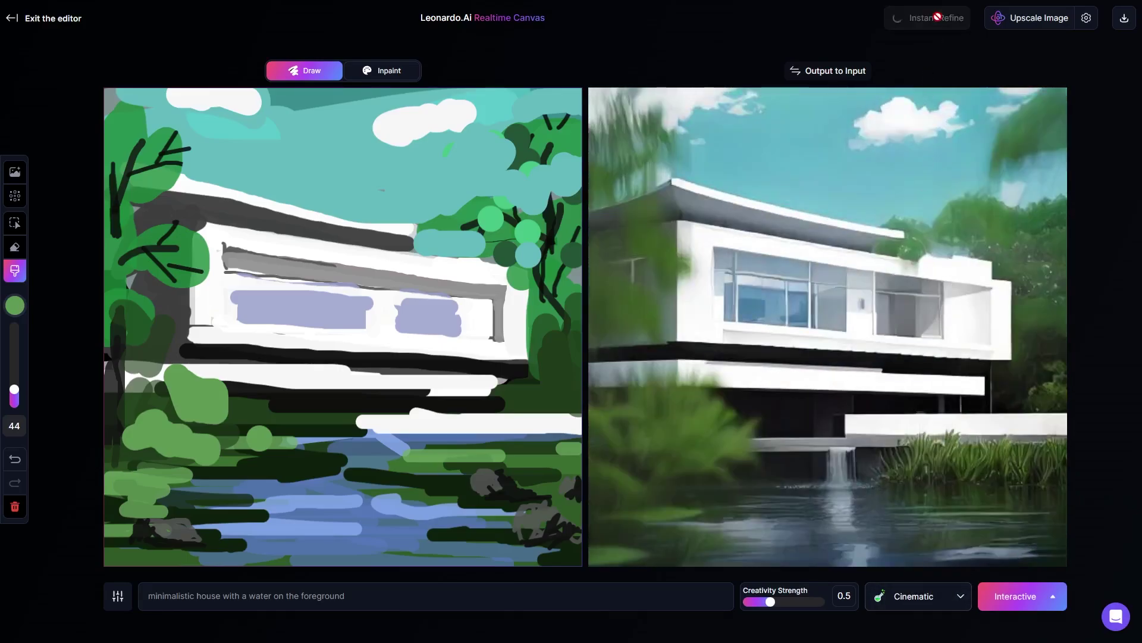
left_click(1127, 22)
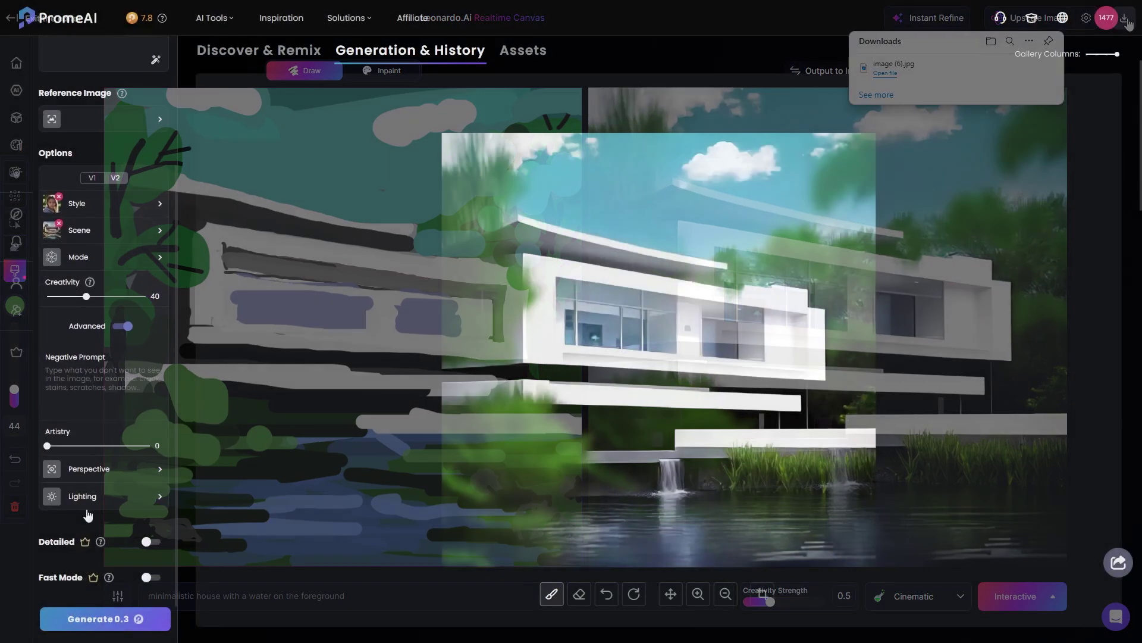
Generate new house-sketch renders in PromeAI
left_click(120, 622)
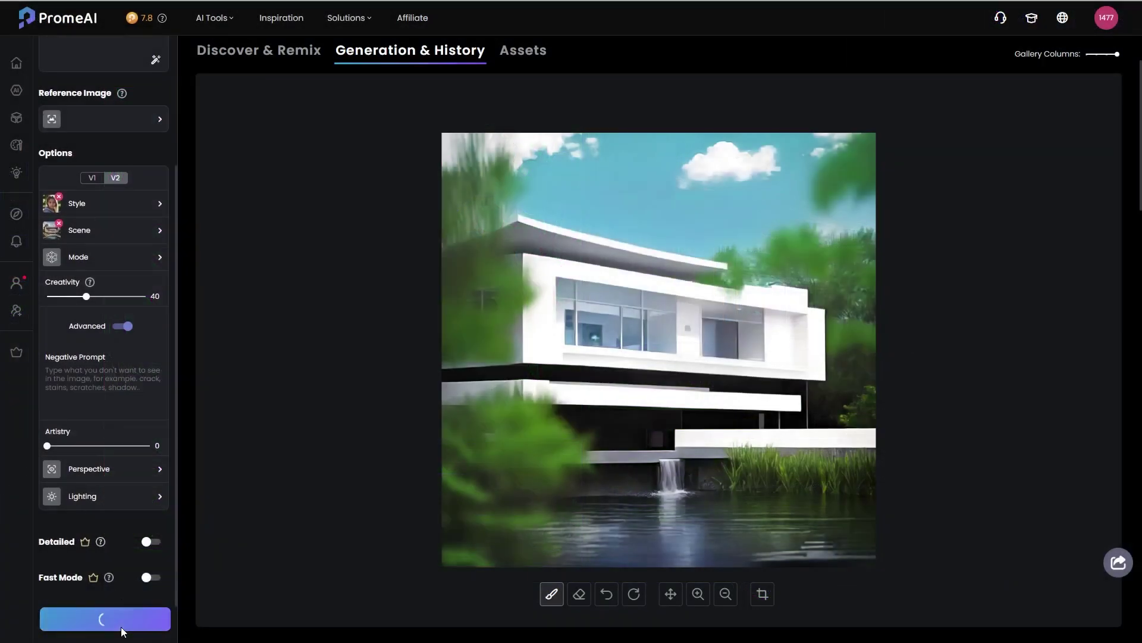